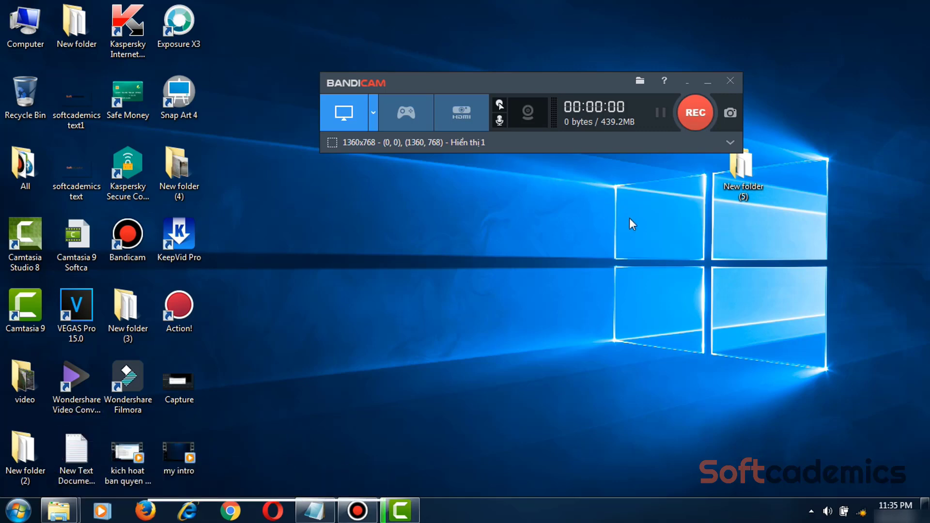
- Expand the Bandicam window to its full panel and open the audio recording settings
left_click(731, 142)
left_click_drag(566, 81, 487, 33)
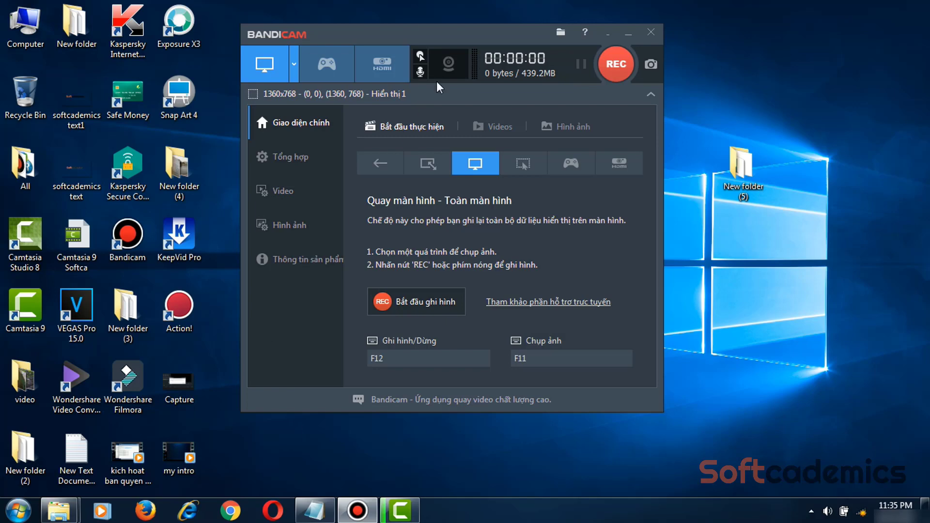
left_click_drag(371, 37, 392, 58)
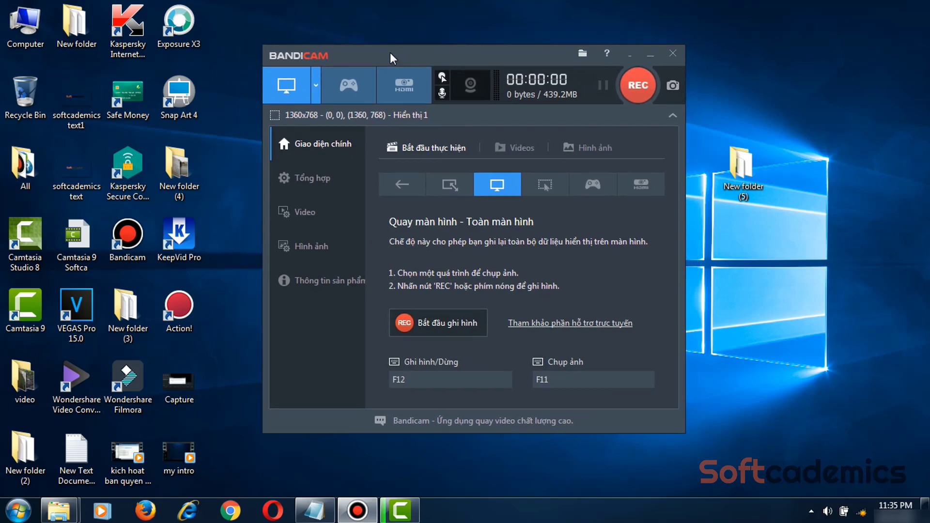
left_click(442, 93)
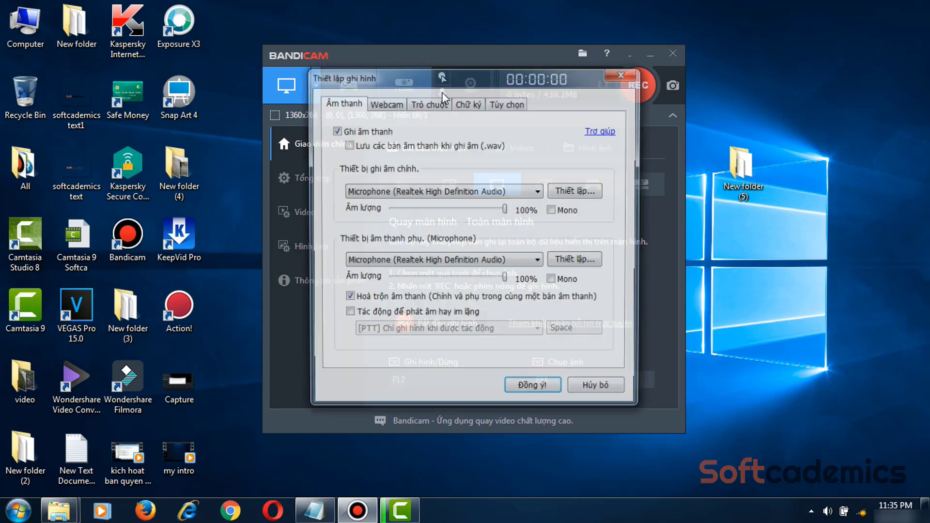
left_click_drag(421, 76, 406, 89)
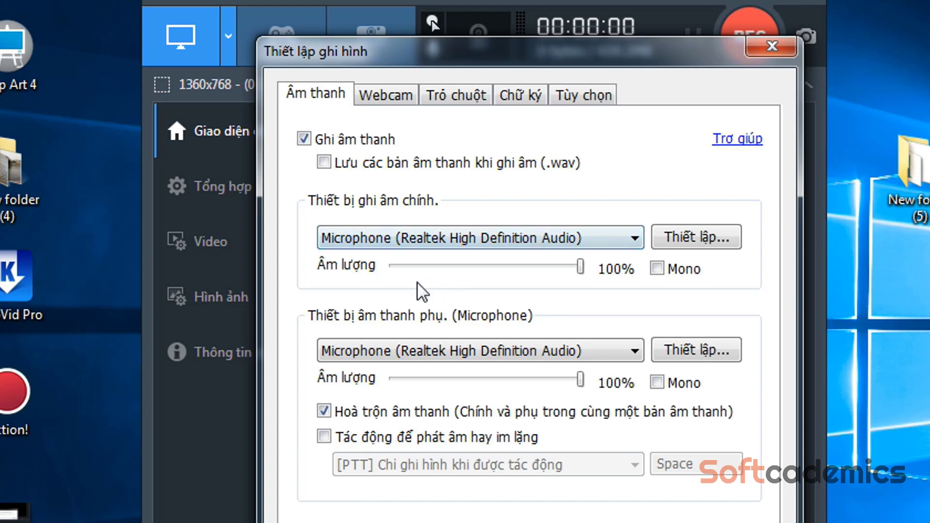
- Choose Microphone (Realtek High Definition Audio) as the primary sound recording device
left_click(421, 242)
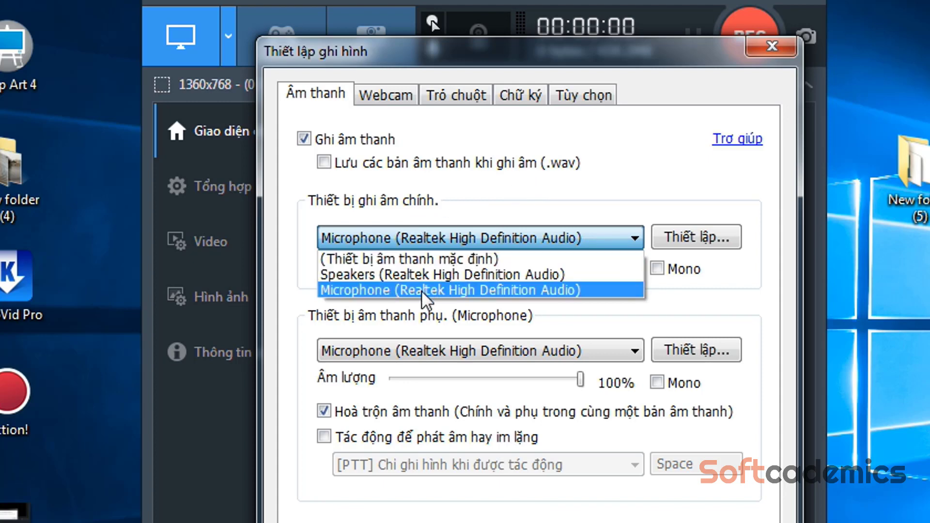
left_click(451, 187)
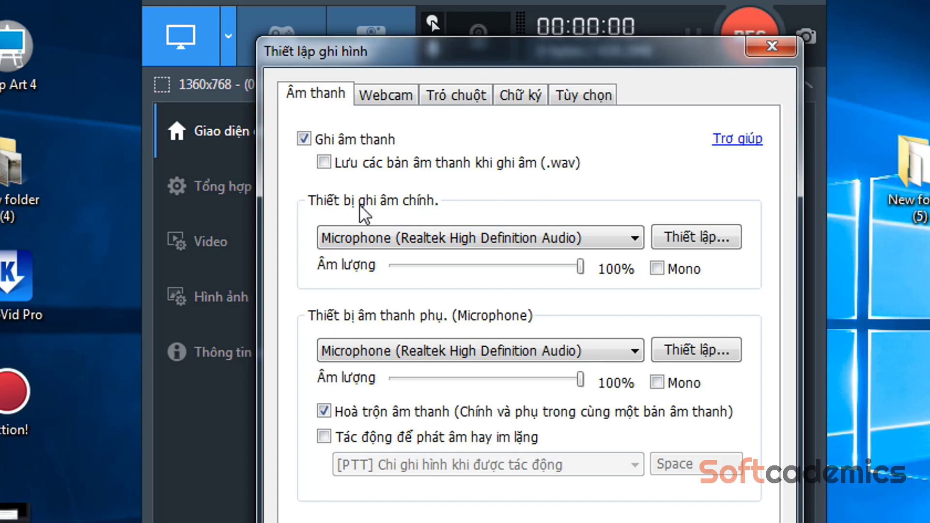
left_click(388, 239)
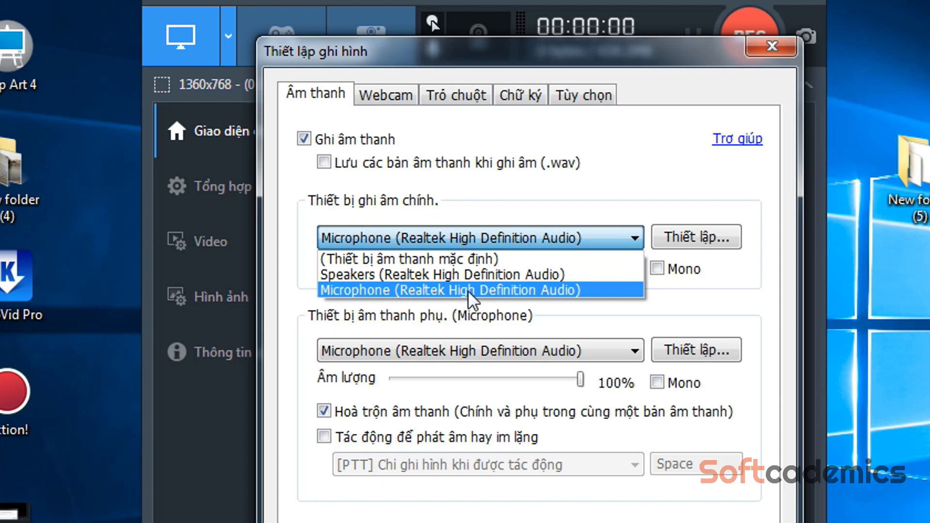
left_click(426, 290)
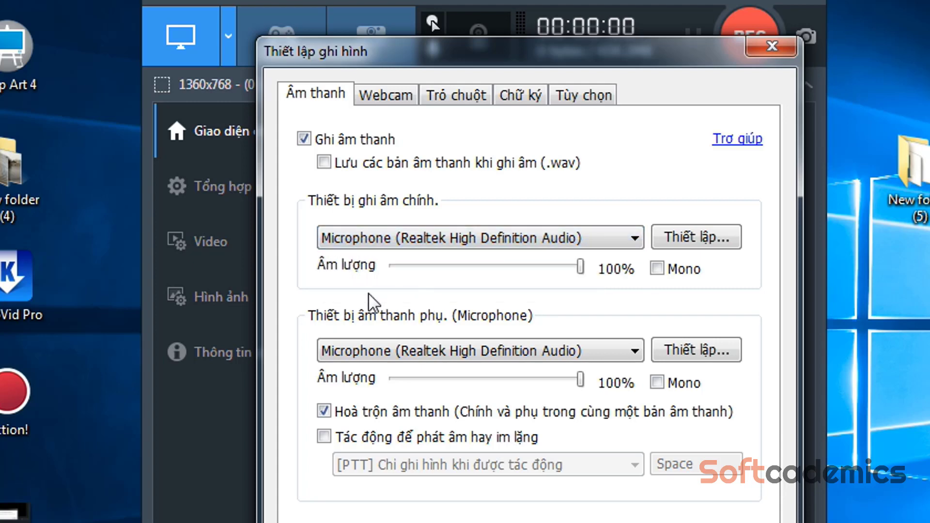
- Set the secondary sound device to Microphone (Realtek High Definition Audio), enable mixing both sources into one track, and apply the settings
left_click(473, 347)
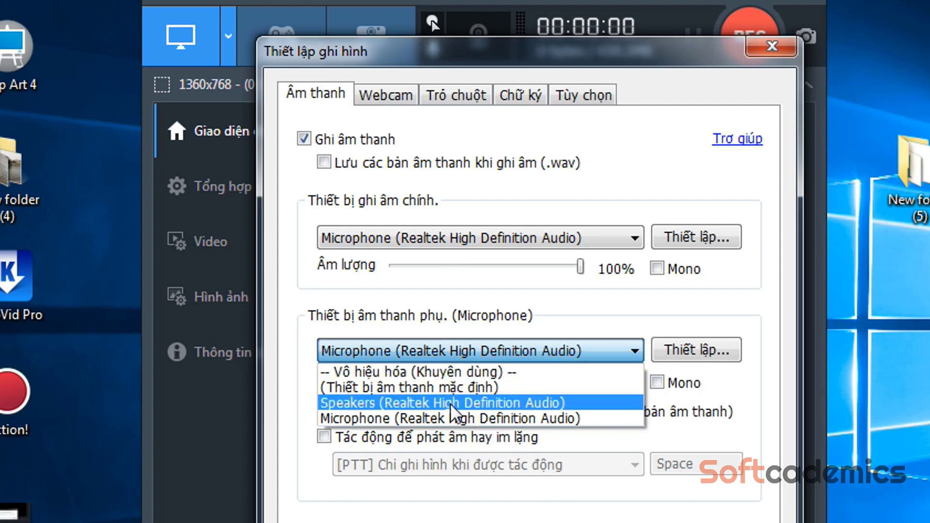
left_click(444, 418)
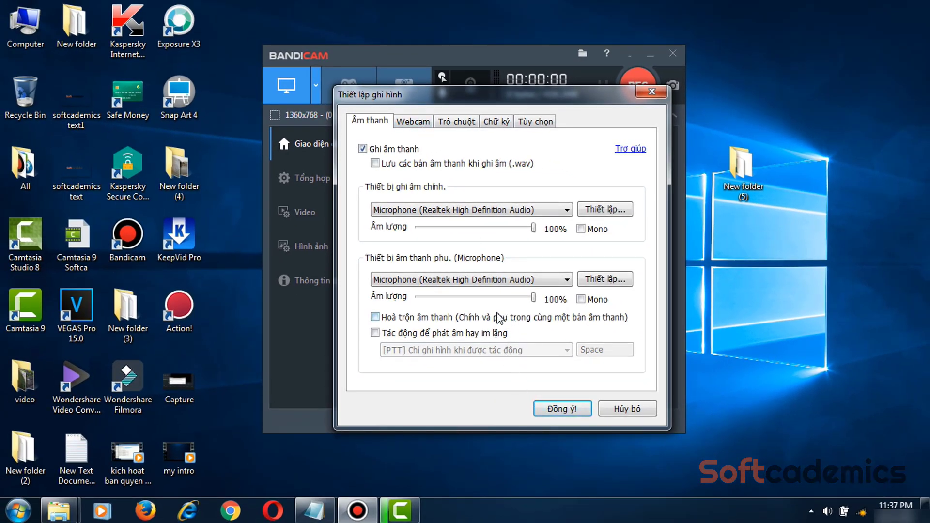
left_click(497, 317)
left_click(540, 407)
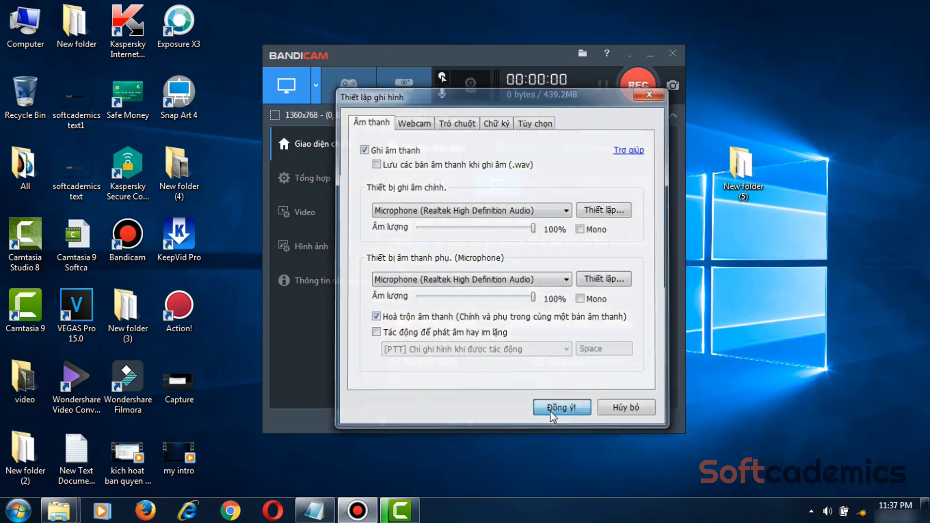
- Start a full-screen recording and collapse the recorder window to its compact bar
left_click_drag(463, 56, 469, 62)
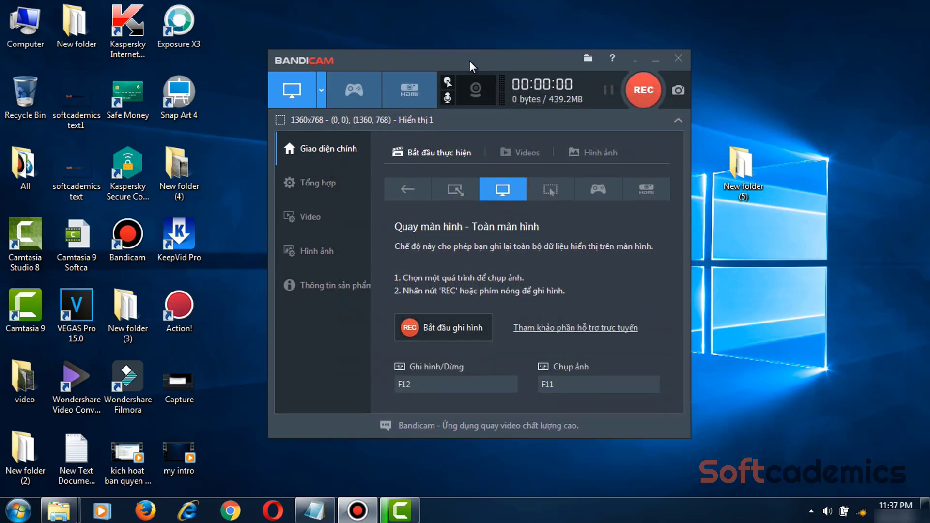
left_click(639, 108)
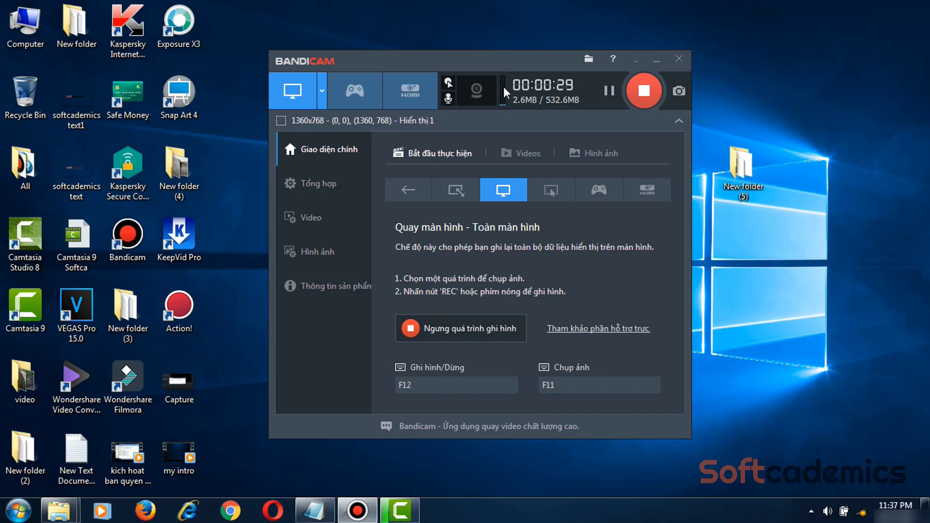
double_click(492, 57)
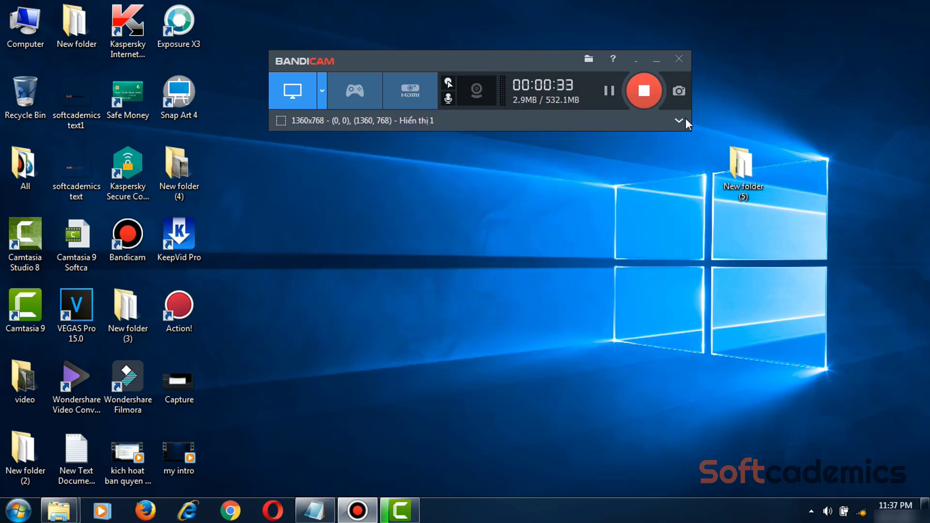
- Expand the recorder's full panel and collapse it back to the compact bar during the recording
left_click(679, 120)
left_click_drag(534, 66, 570, 47)
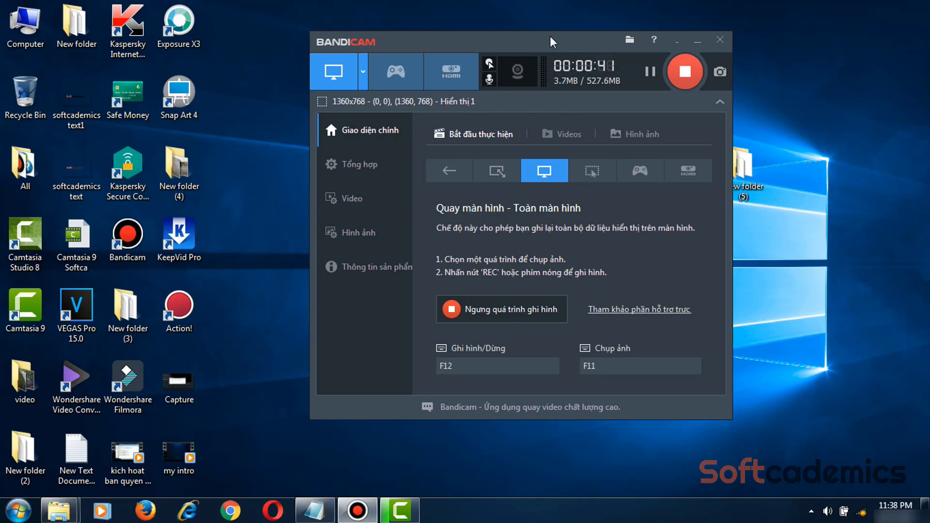
double_click(498, 41)
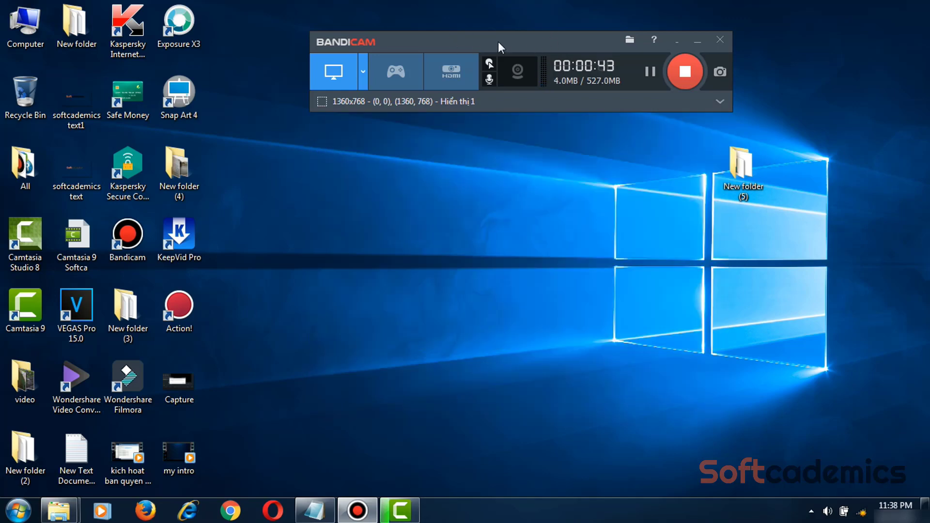
left_click_drag(499, 42, 440, 123)
left_click(662, 179)
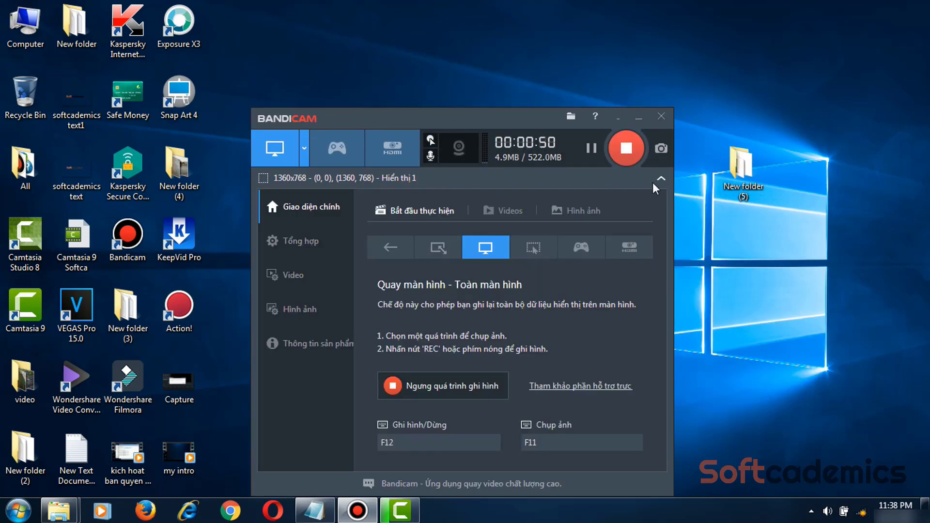
left_click(661, 179)
left_click_drag(508, 423, 564, 188)
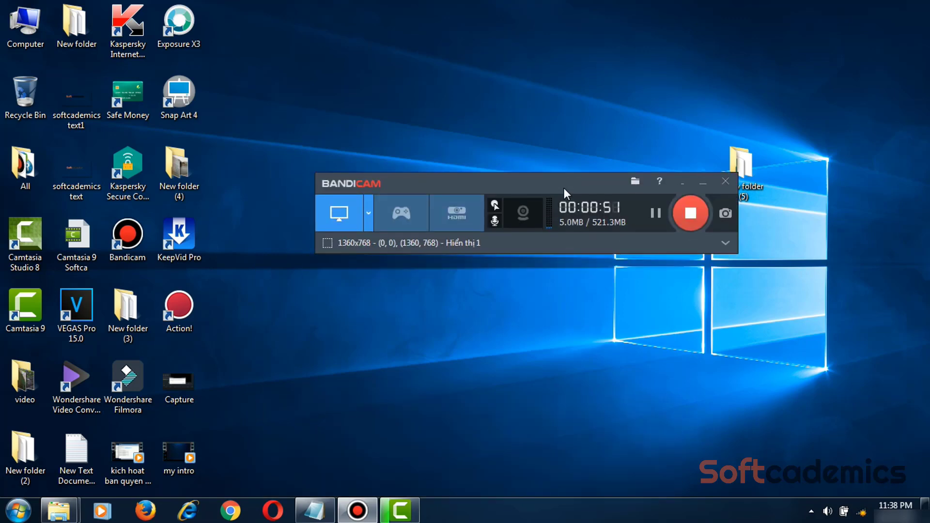
- Hide the recorder window in the system tray while the recording keeps running
left_click(683, 182)
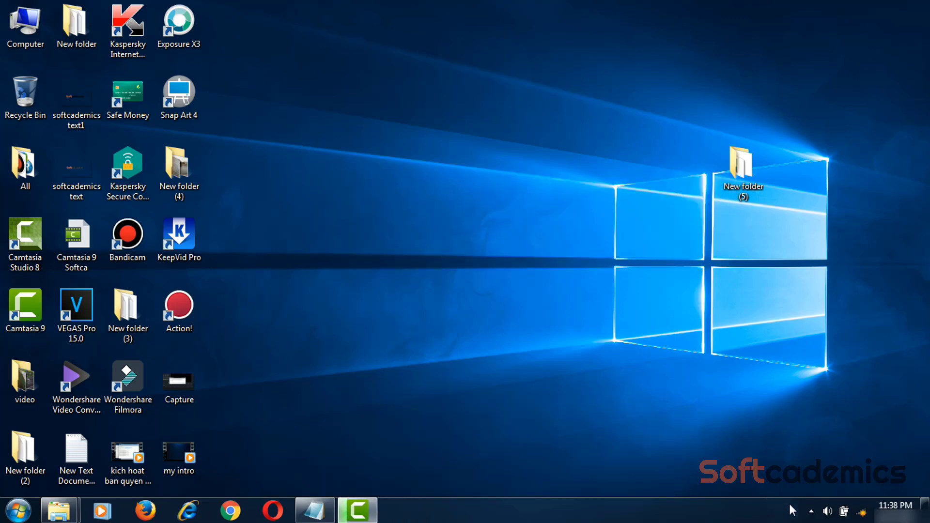
left_click(811, 512)
left_click(627, 394)
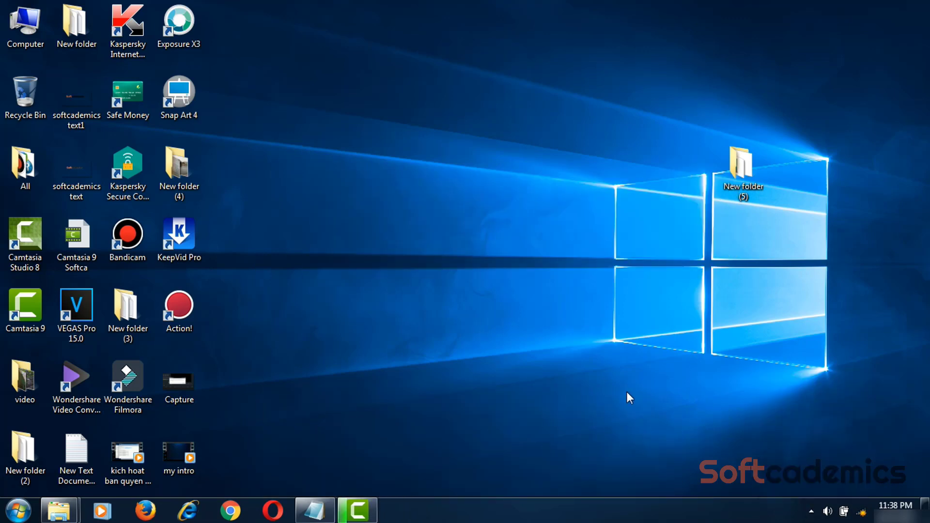
right_click(530, 276)
left_click(563, 314)
- Restore the recorder window from the system tray and stop the recording
left_click(811, 512)
left_click(800, 419)
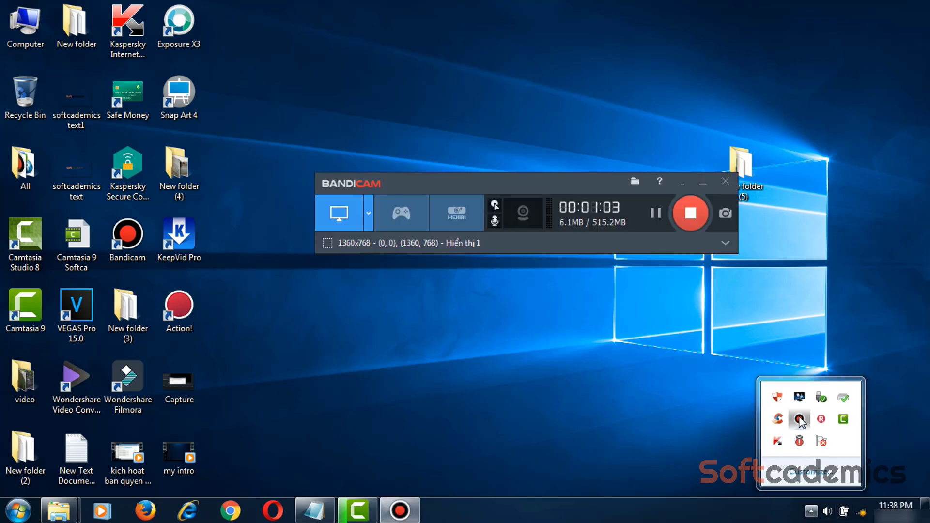
left_click(694, 225)
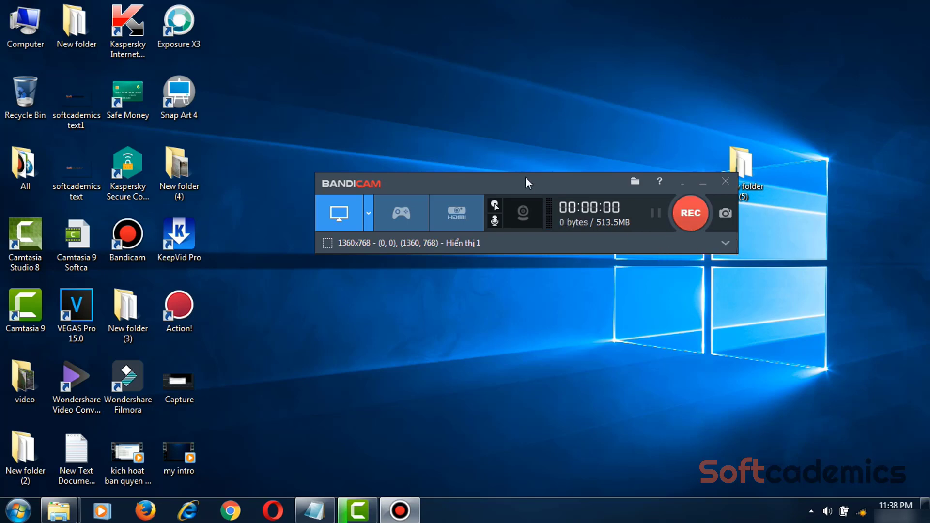
- Open the output folder that holds the recorded videos
left_click_drag(516, 182, 493, 144)
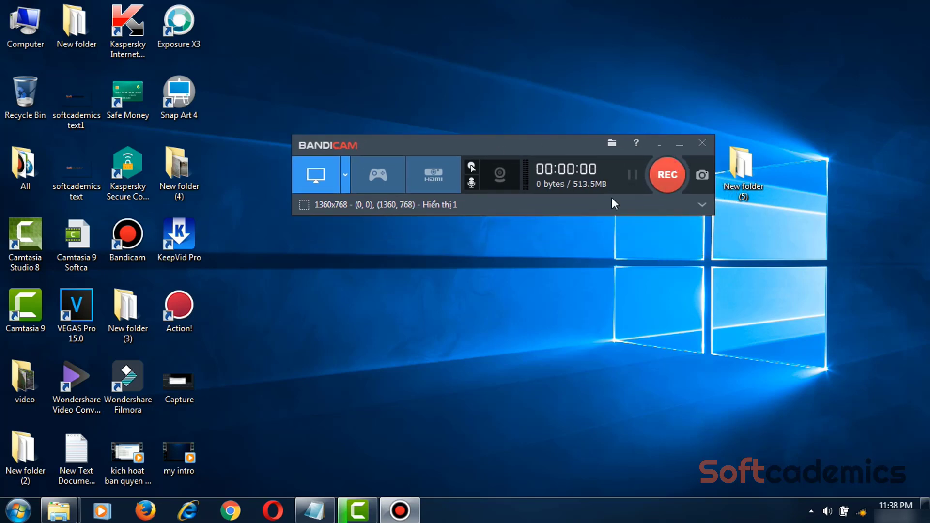
left_click(611, 144)
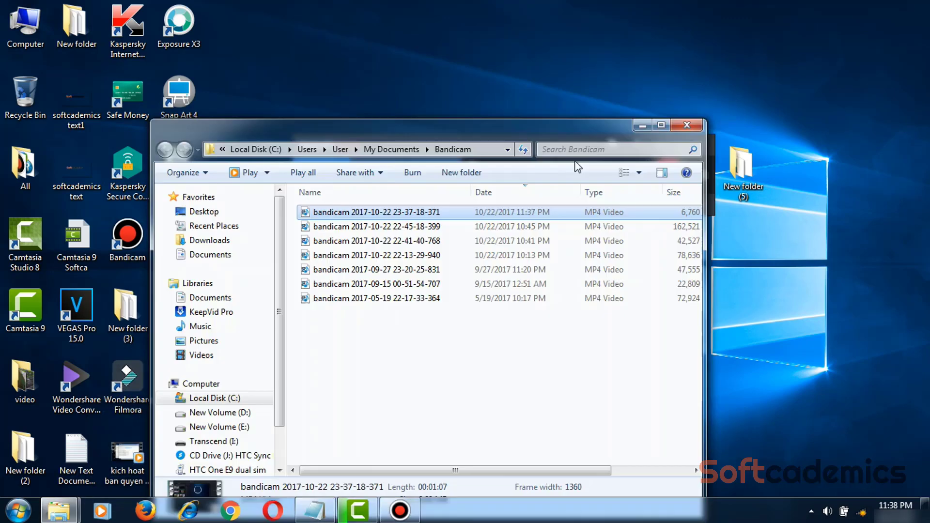
left_click_drag(452, 133, 541, 92)
right_click(486, 173)
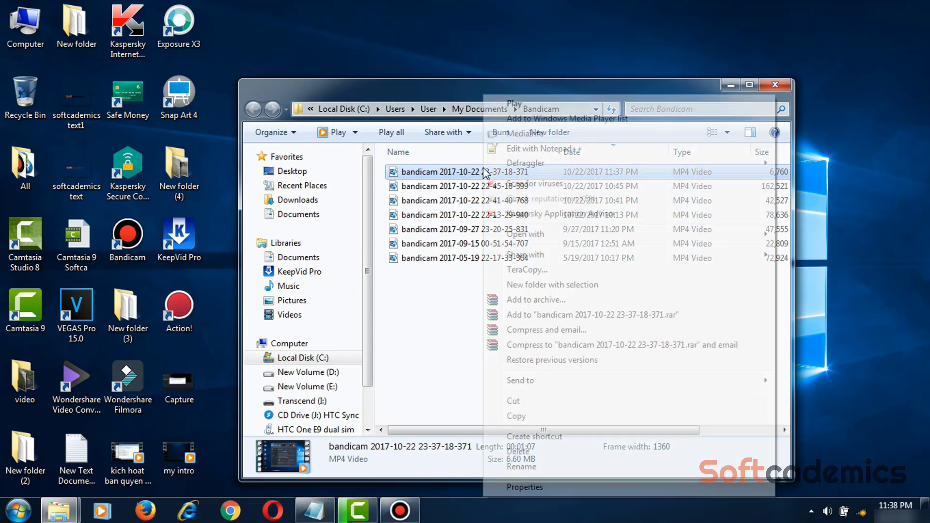
mouse_move(533, 234)
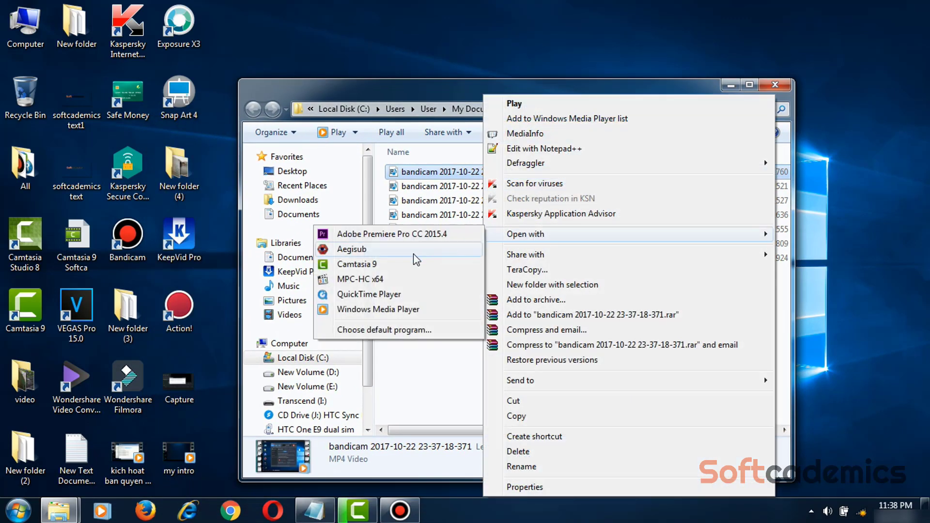
left_click(395, 281)
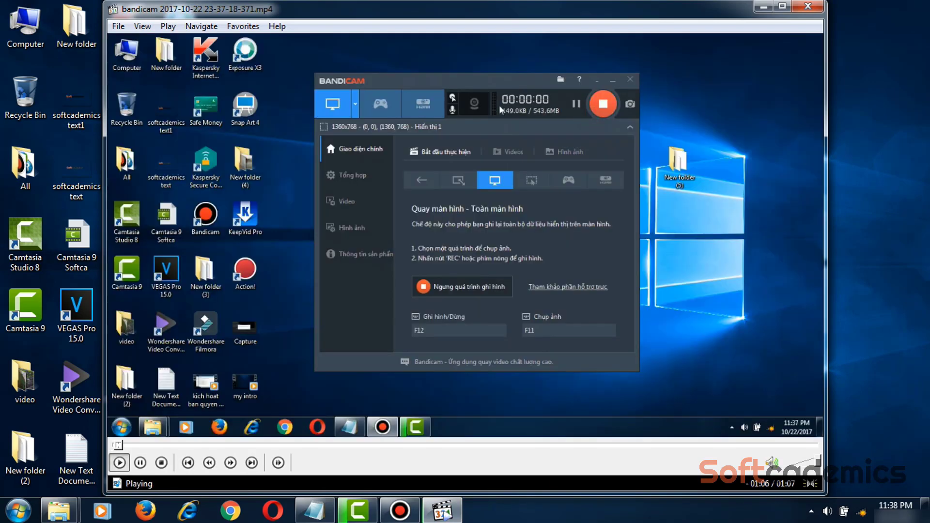
left_click(495, 110)
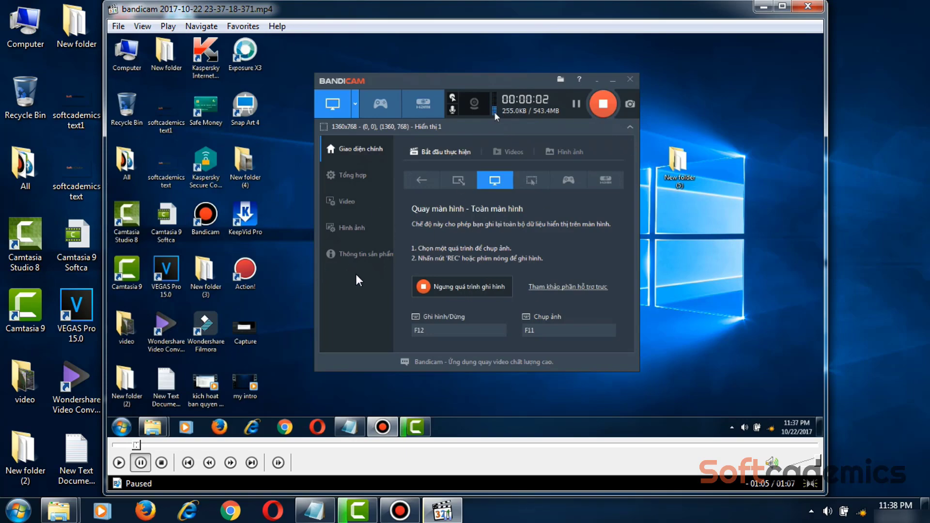
left_click(799, 9)
right_click(482, 173)
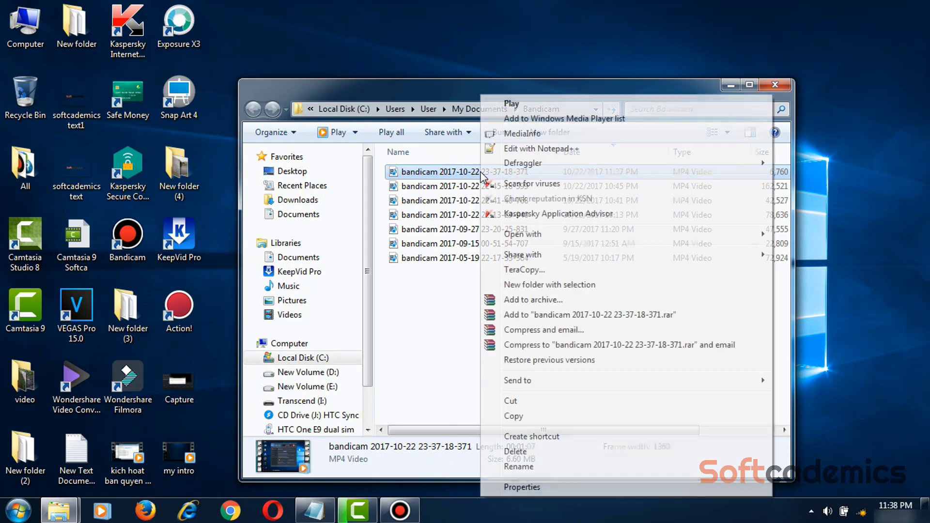
left_click(519, 452)
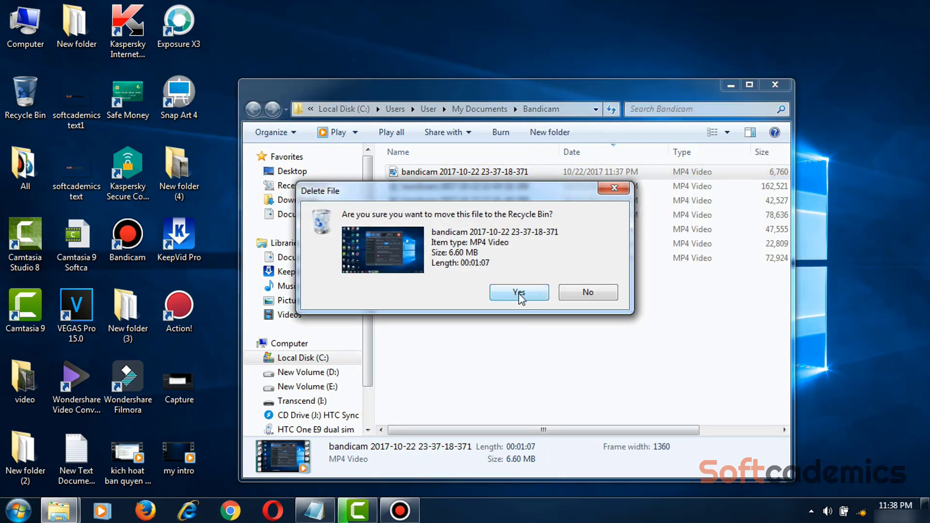
left_click(517, 293)
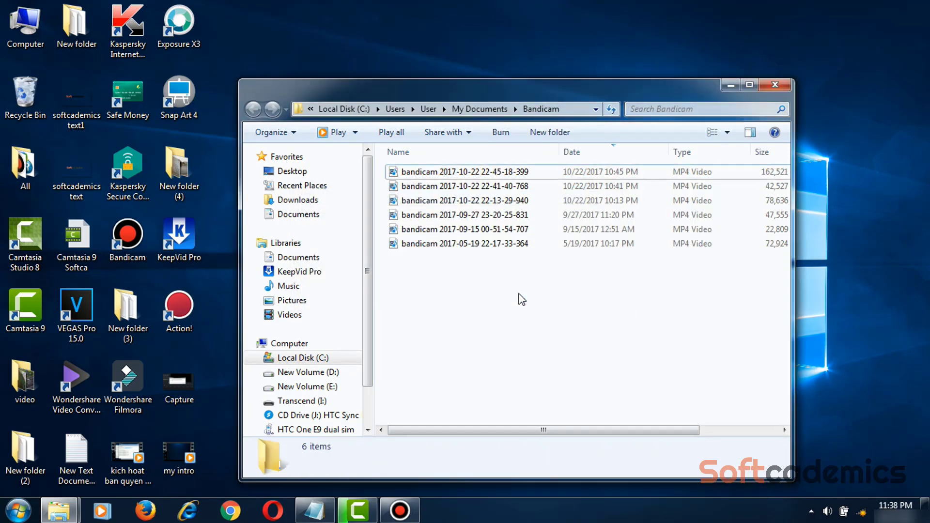
left_click(789, 87)
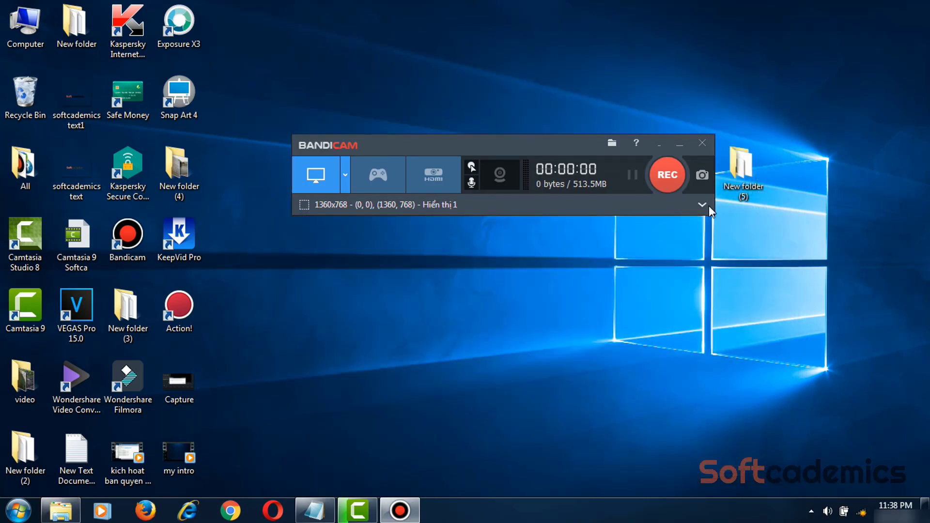
- Expand the recorder's full panel and show the video recording and format settings
left_click_drag(544, 123, 559, 74)
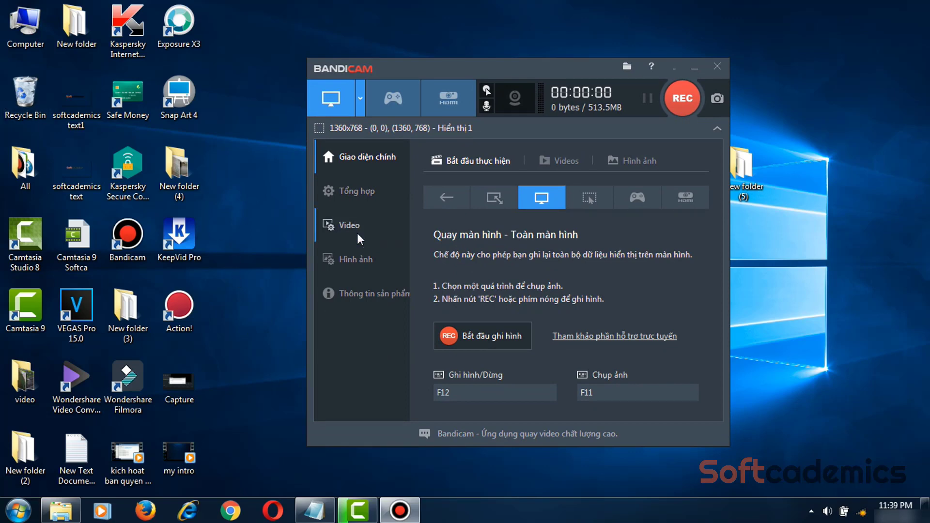
left_click(339, 226)
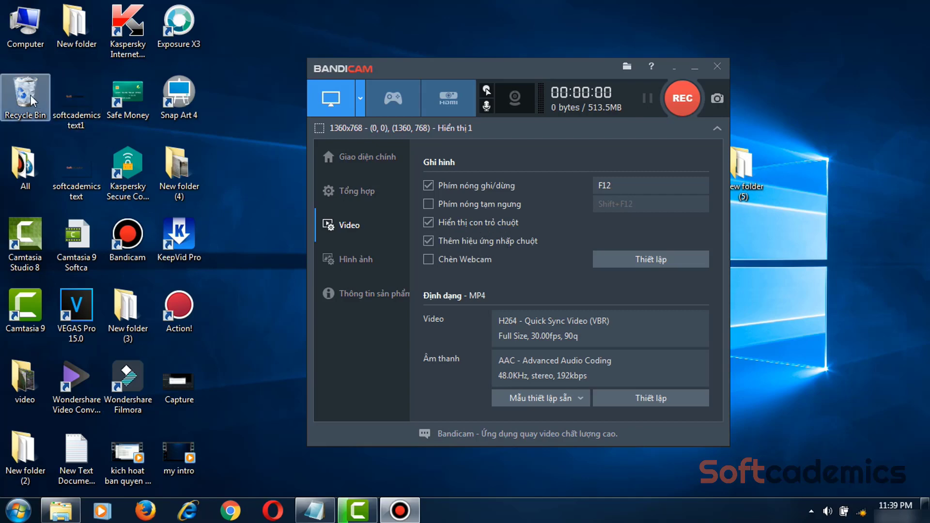
- Empty the Recycle Bin to permanently delete the discarded test recording
right_click(43, 95)
left_click(80, 135)
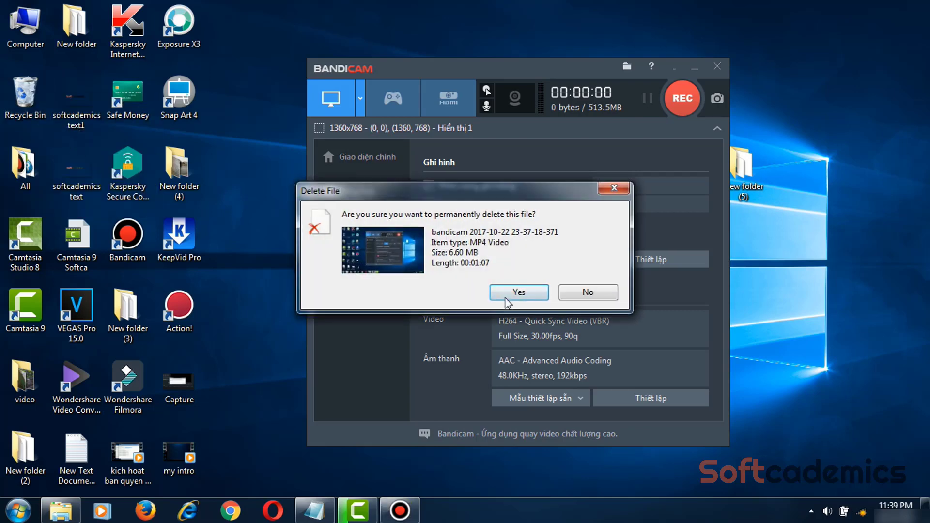
left_click(504, 292)
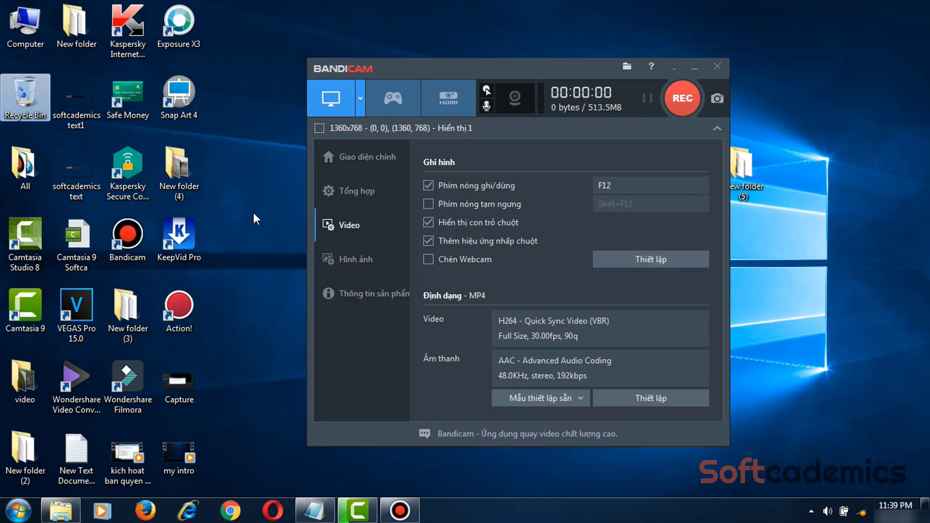
- Turn off the mouse cursor display and mouse click effects for recordings, and turn both back on
left_click(428, 223)
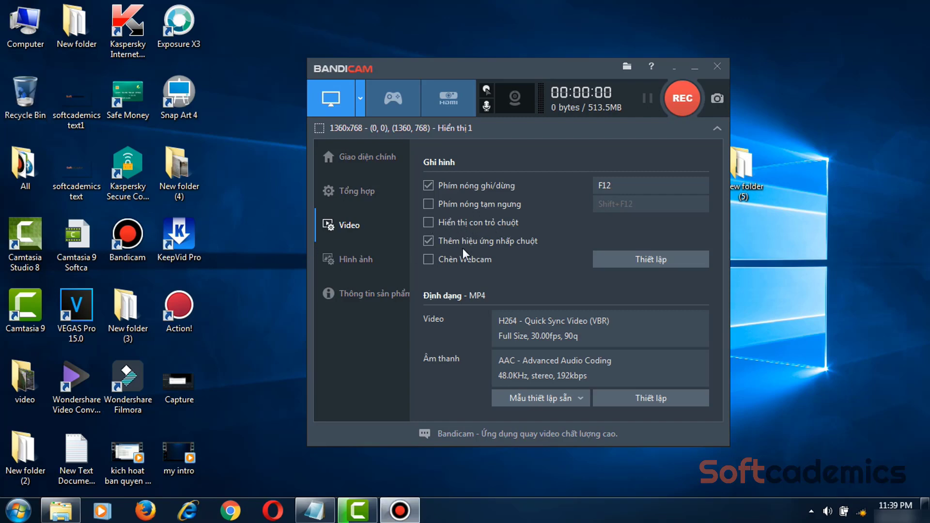
left_click(429, 243)
left_click(429, 223)
left_click(429, 241)
- Look at the image capture settings and return to the main full-screen recording page
left_click_drag(451, 65, 507, 54)
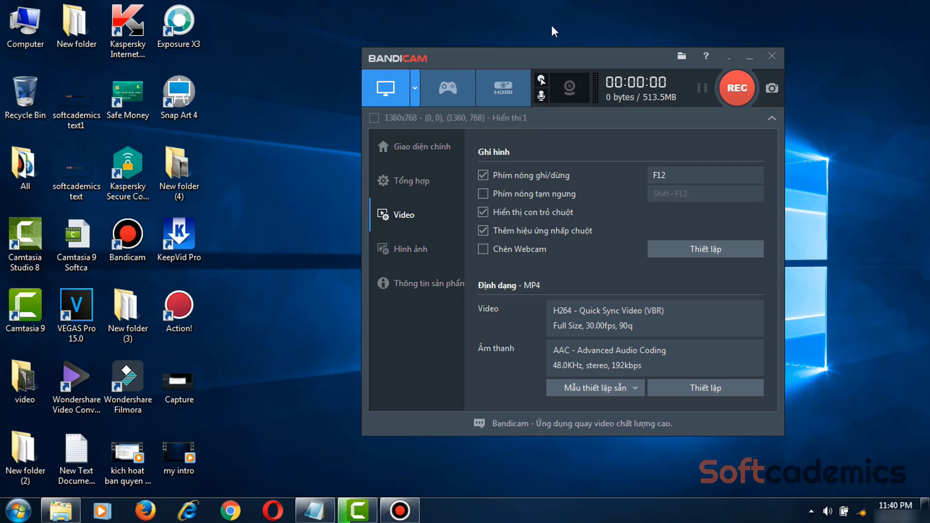
left_click_drag(540, 62, 508, 61)
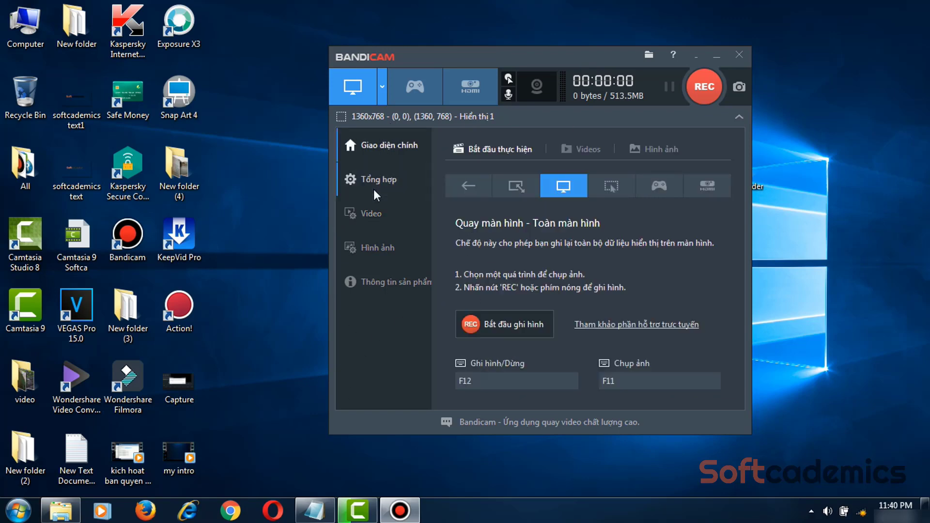
left_click(375, 248)
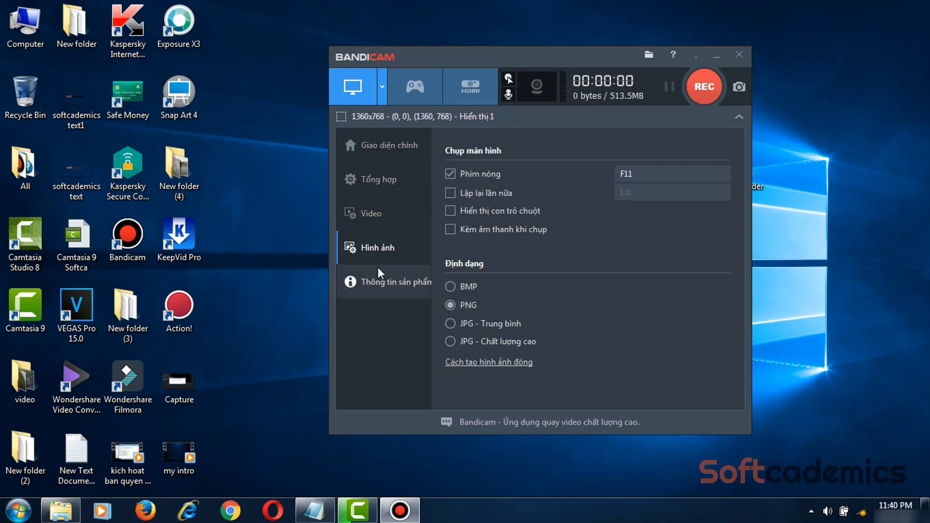
left_click(377, 150)
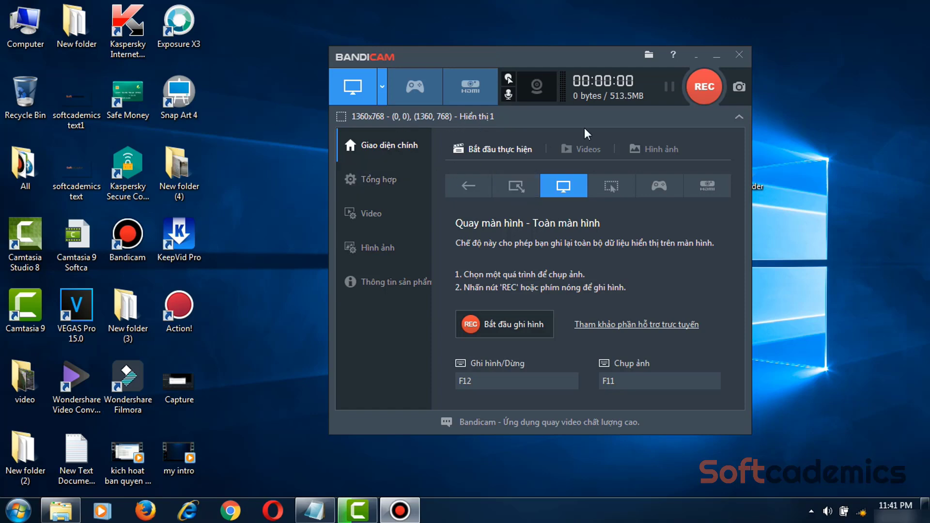
left_click_drag(461, 60, 437, 93)
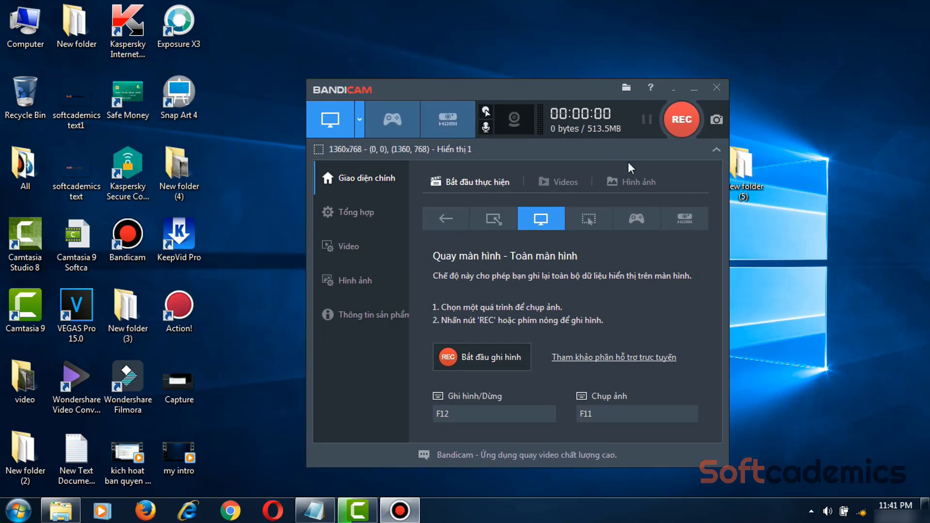
left_click_drag(527, 89, 640, 52)
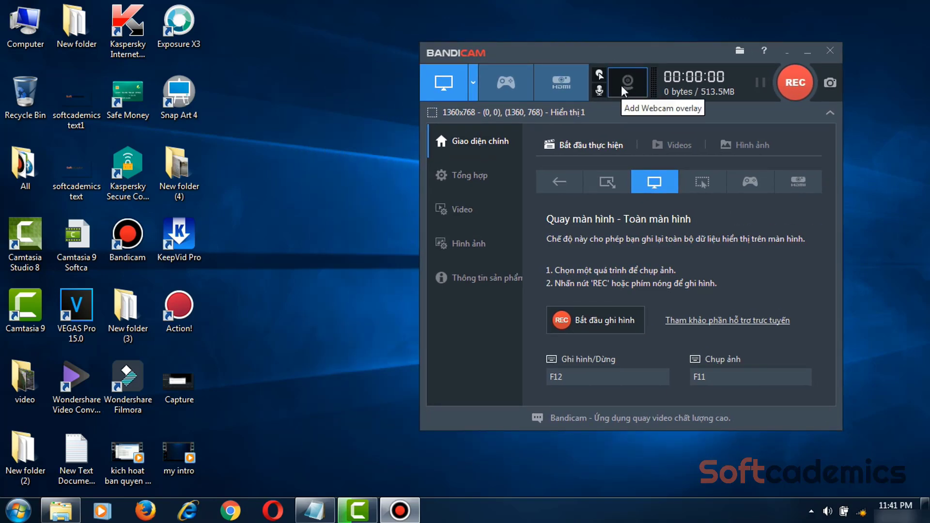
left_click_drag(591, 51, 476, 57)
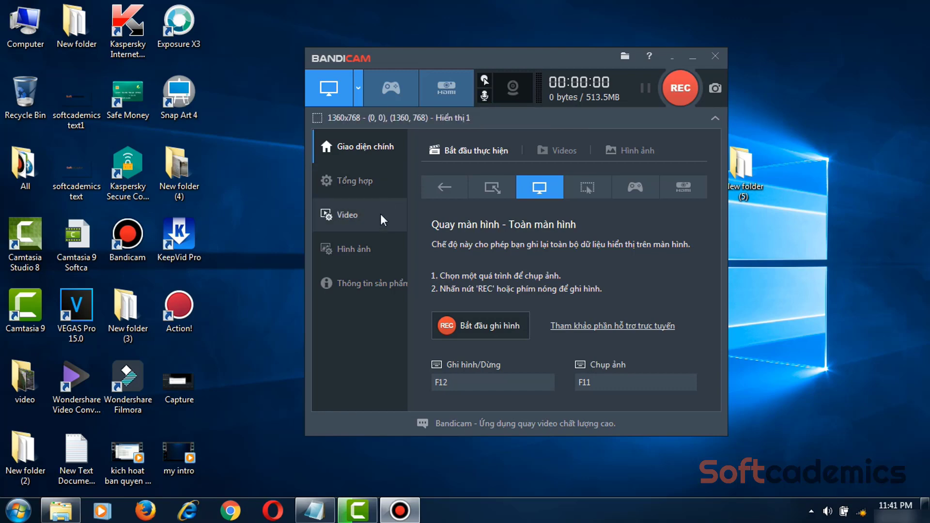
- Look through the general, video, image and main pages, and finish on the video settings
left_click(368, 181)
left_click(362, 218)
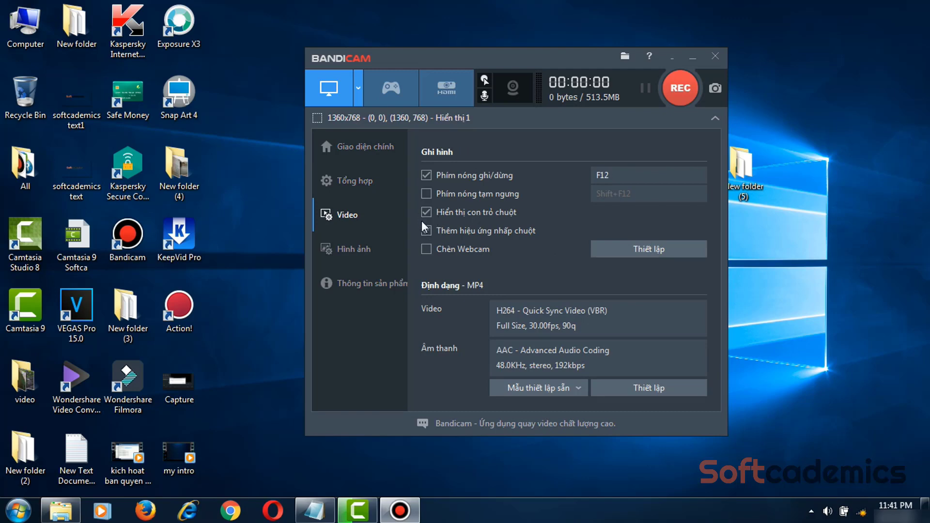
left_click(370, 246)
left_click(364, 151)
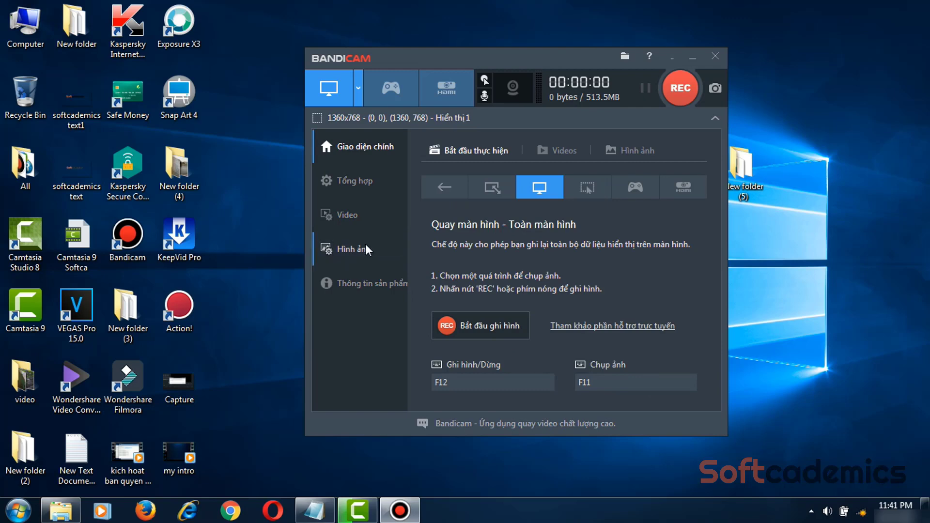
left_click(365, 242)
left_click(363, 217)
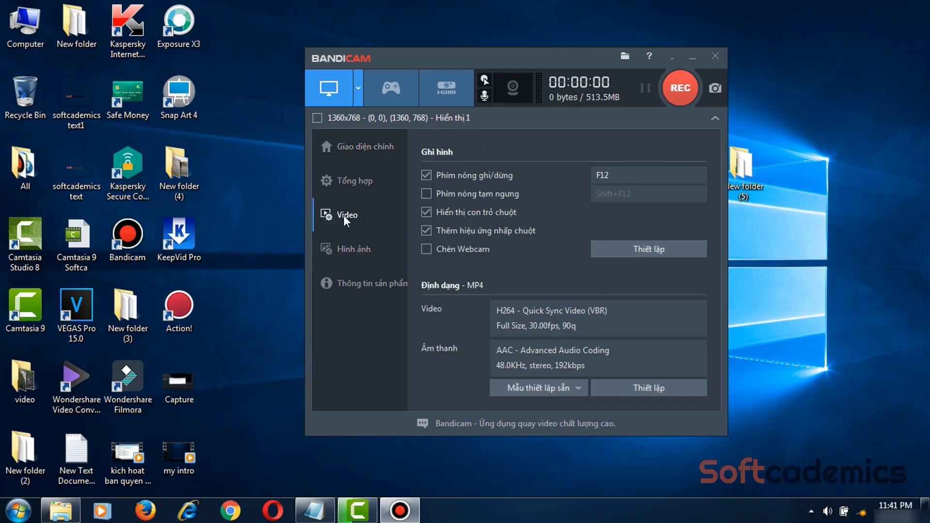
- Review the audio, webcam, signature and other options in the recording settings, and close them without changes
left_click(658, 253)
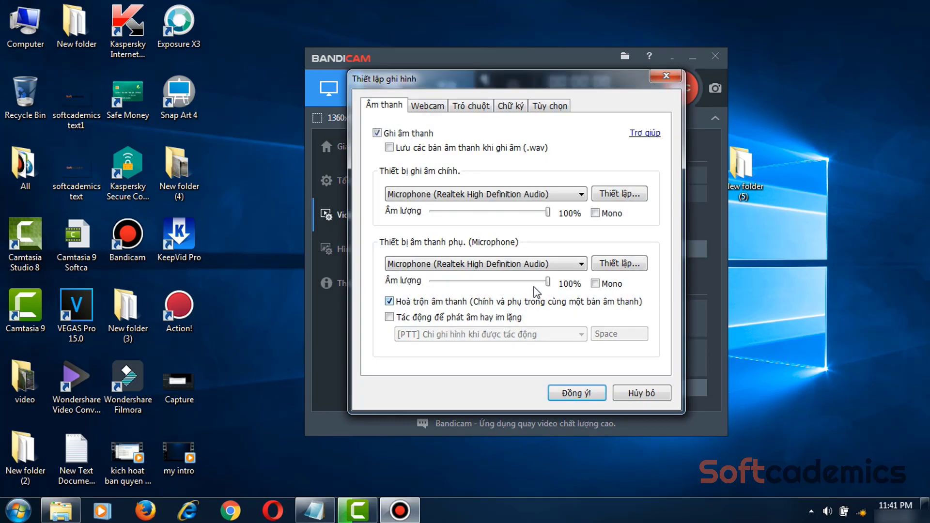
left_click(496, 110)
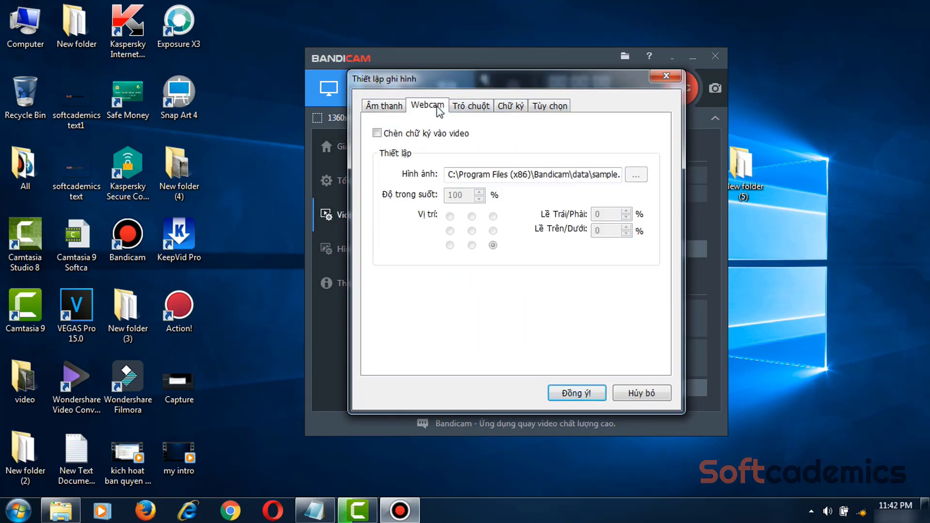
left_click(384, 106)
left_click(550, 106)
left_click(372, 108)
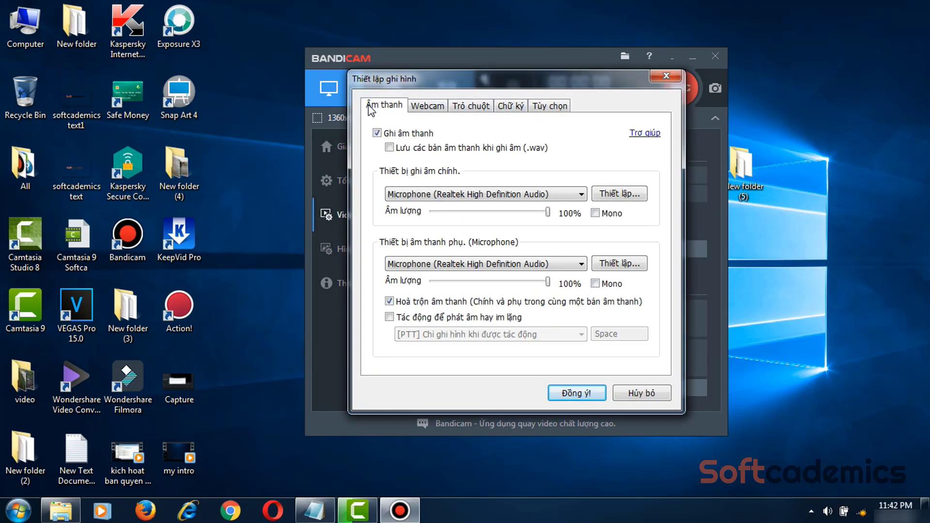
left_click(680, 77)
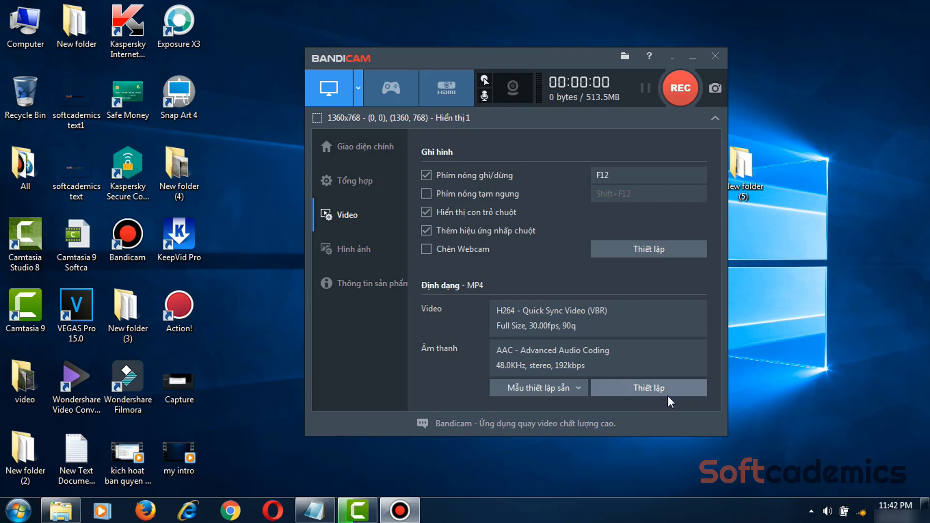
- Open the format settings, try AVI as the file type and switch back to MP4
left_click(649, 386)
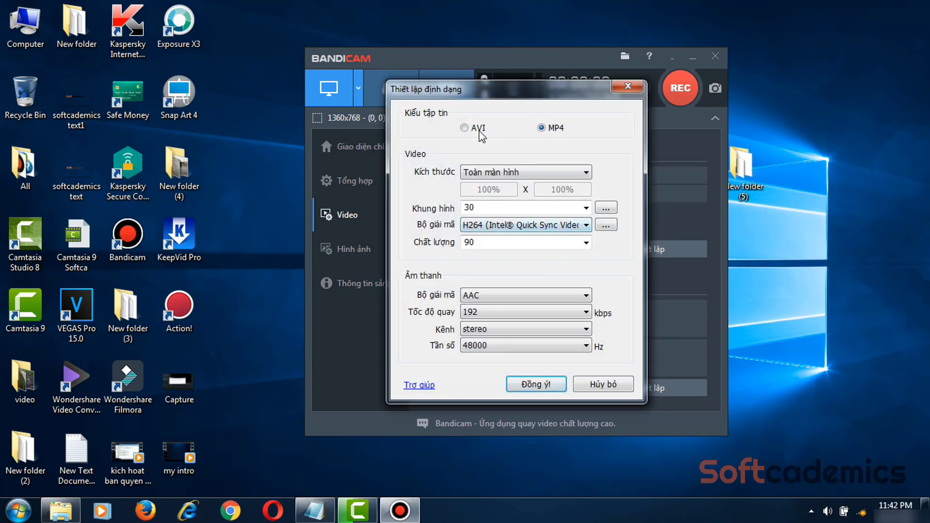
left_click(465, 127)
mouse_move(347, 511)
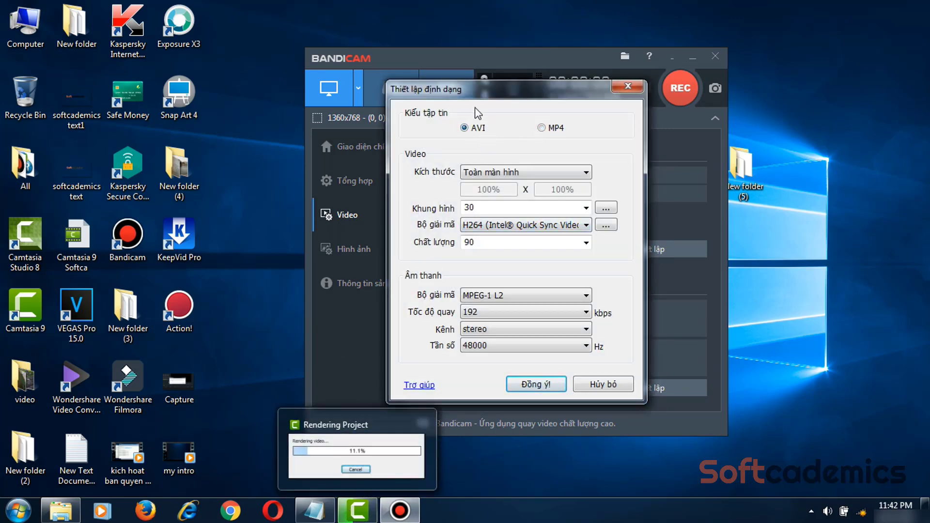
left_click(541, 128)
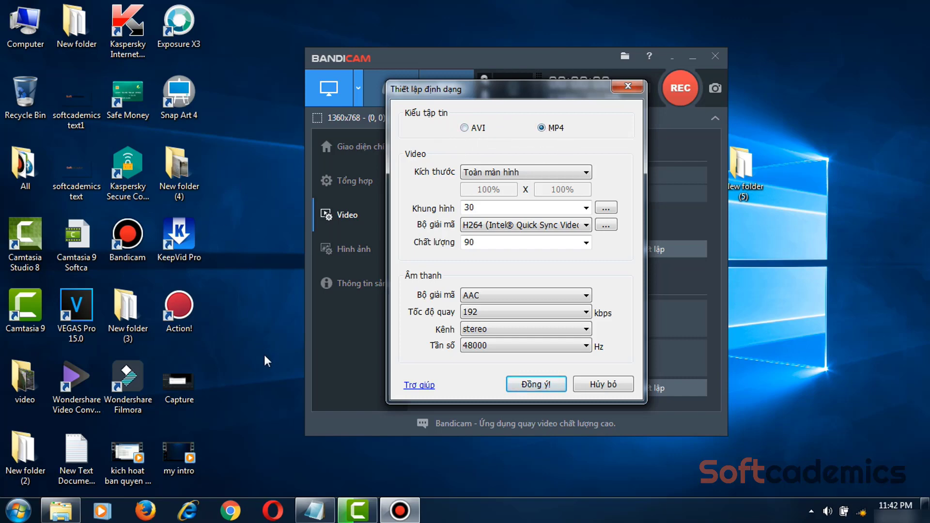
- Try a frame rate of 120 for the video and set it back to 30
left_click(497, 209)
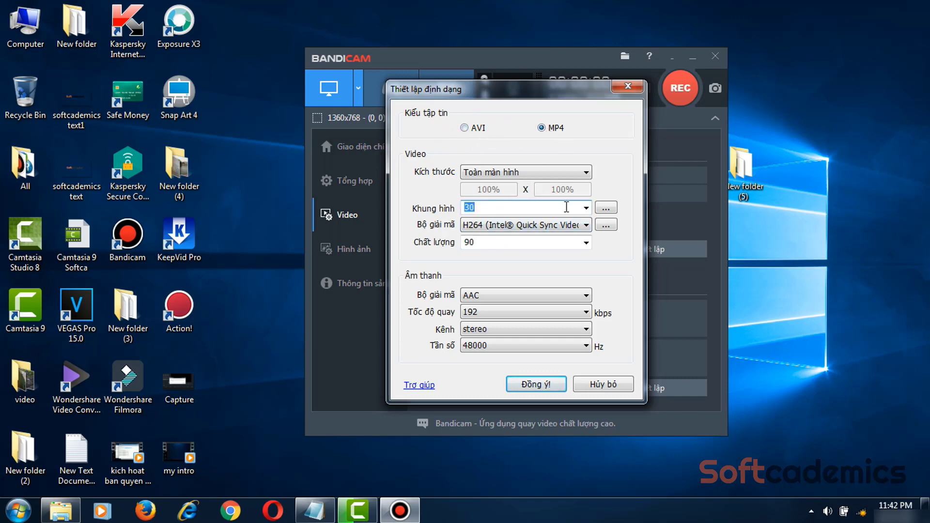
left_click(586, 208)
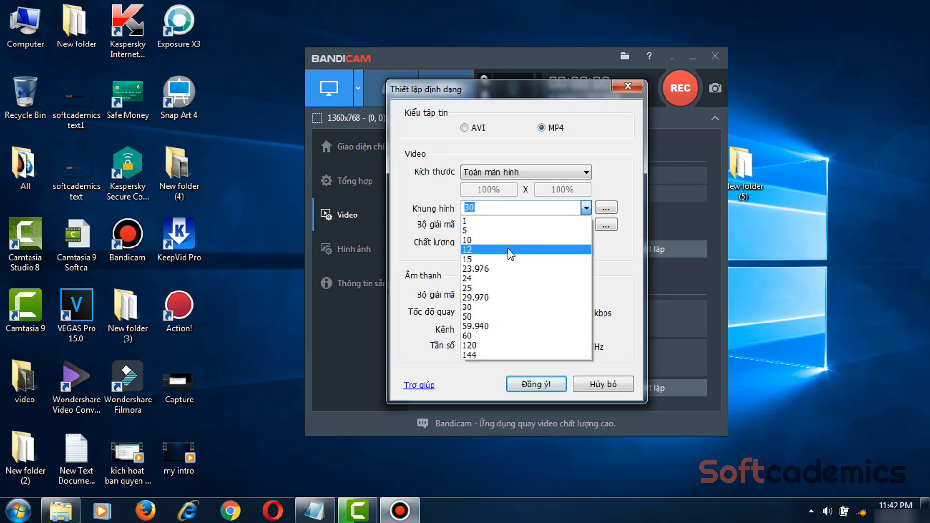
left_click(488, 347)
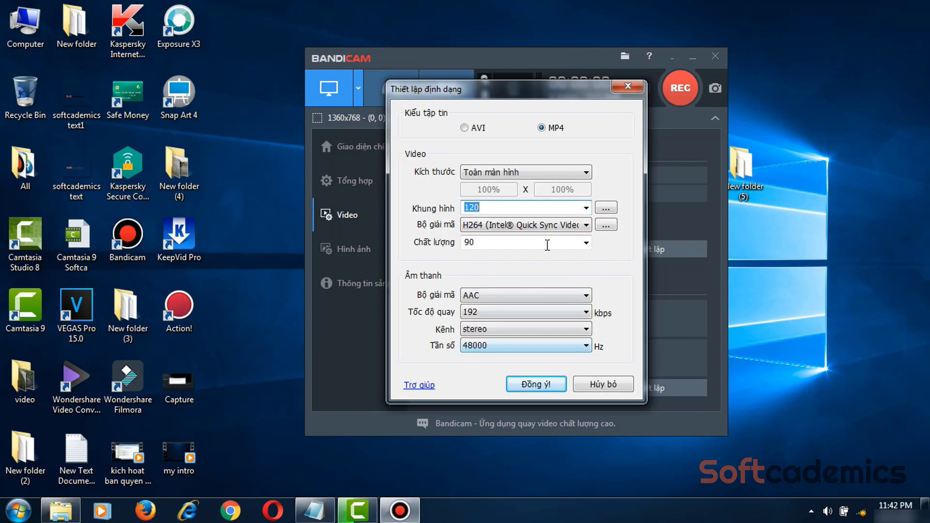
left_click(585, 208)
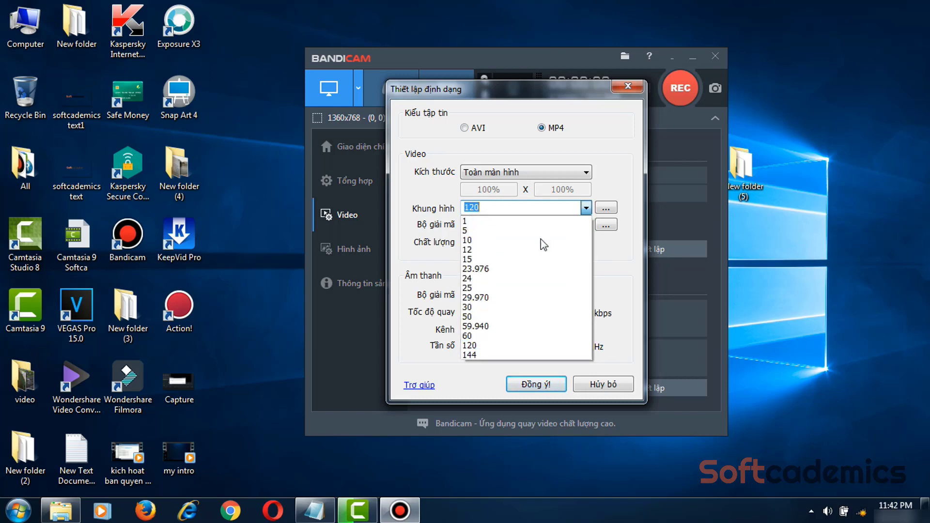
left_click(478, 310)
- Look at the available video sizes, keep Toàn màn hình, and accept the format settings
left_click(536, 173)
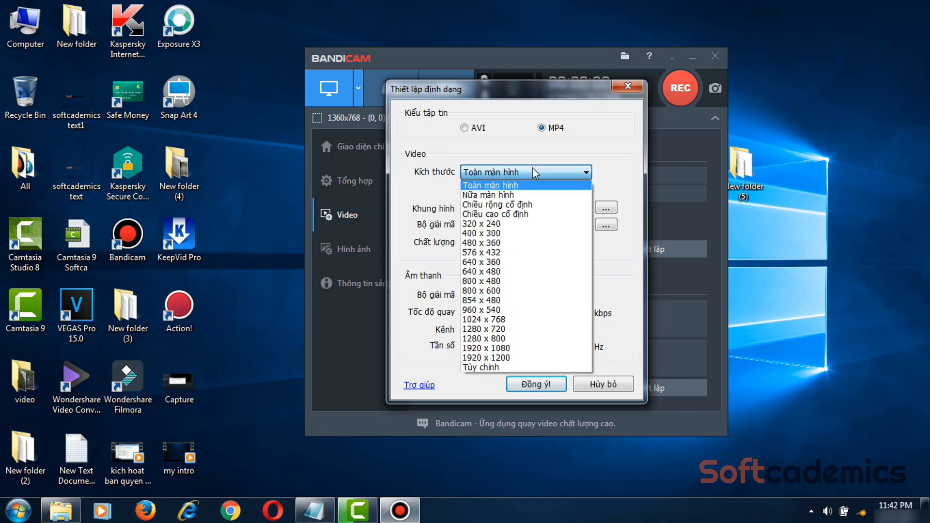
left_click(535, 173)
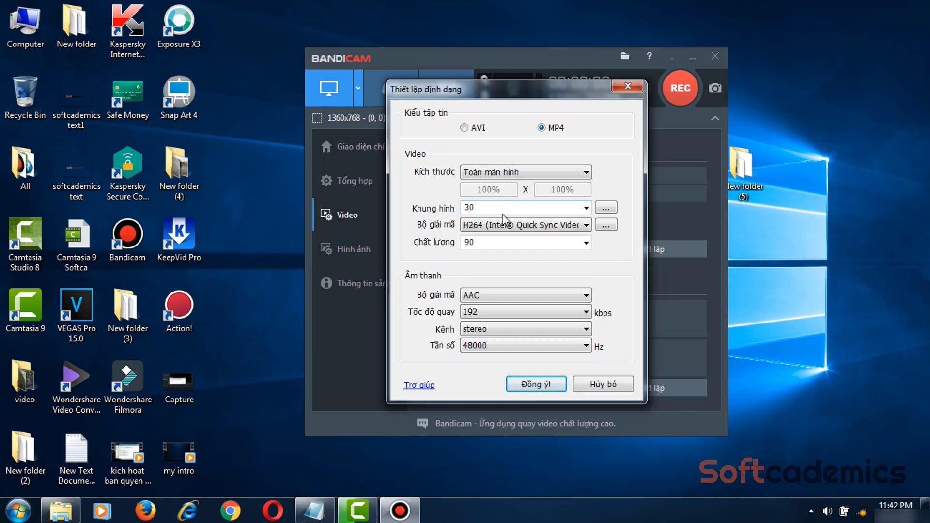
left_click(533, 385)
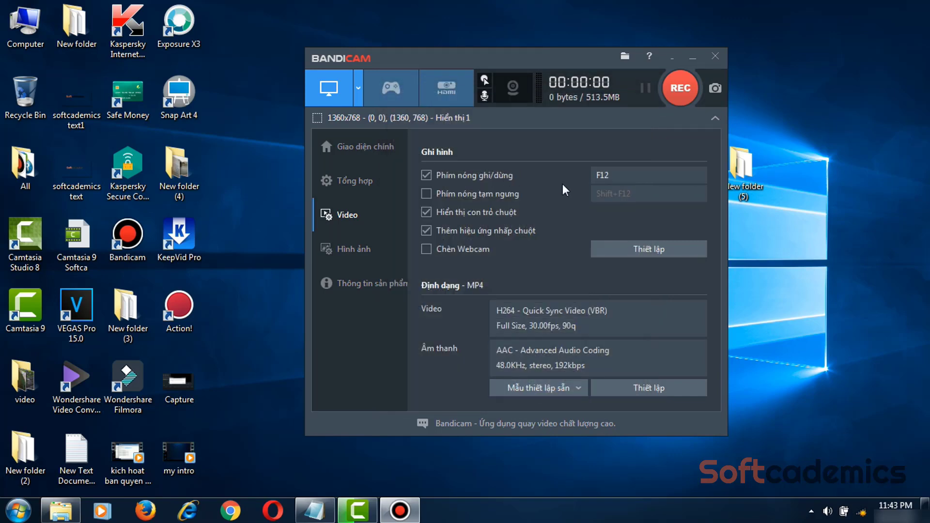
- Close the Bandicam recorder
left_click_drag(520, 63, 546, 58)
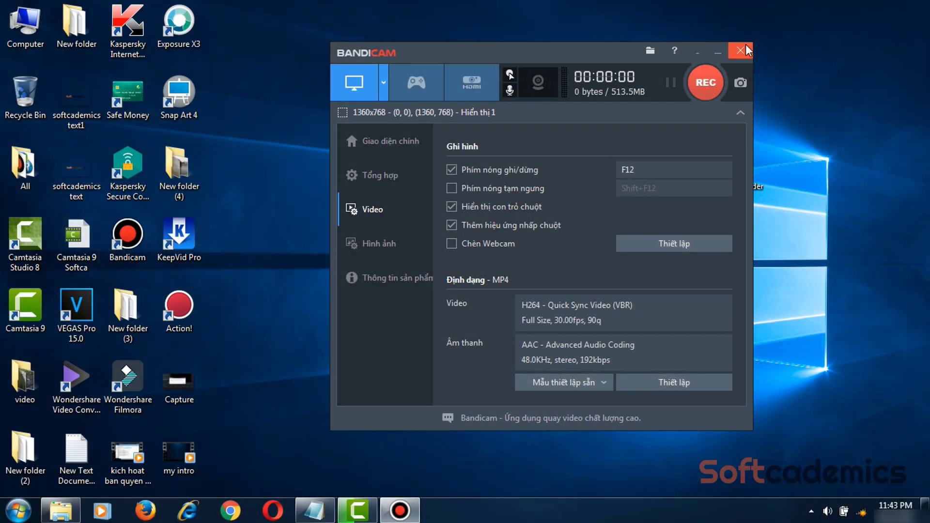
left_click(747, 49)
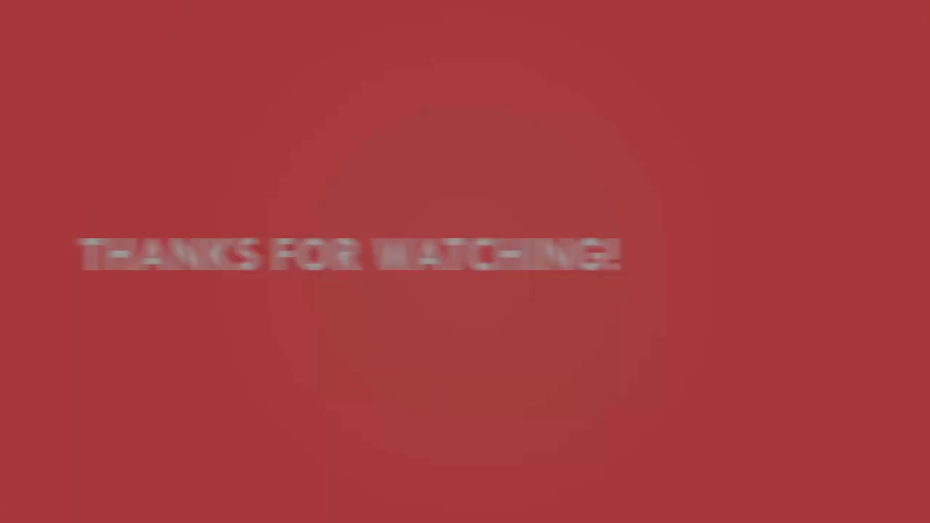